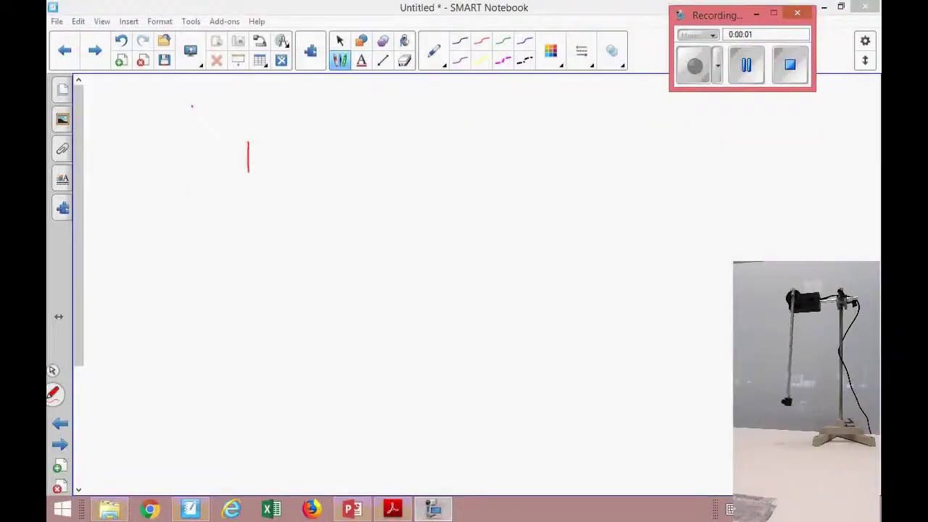
# Step: Handwrite the pendulum period formula T = 2π√(l/g) in red ink
pyautogui.moveTo(226, 140)
pyautogui.mouseDown()
pyautogui.moveTo(271, 140)
pyautogui.moveTo(308, 164)
pyautogui.mouseUp()
pyautogui.moveTo(288, 171); pyautogui.dragTo(342, 171)
pyautogui.moveTo(349, 156)
pyautogui.mouseDown()
pyautogui.moveTo(348, 174)
pyautogui.moveTo(361, 148)
pyautogui.mouseUp()
pyautogui.moveTo(356, 161); pyautogui.dragTo(357, 176)
pyautogui.moveTo(370, 206)
pyautogui.mouseDown()
pyautogui.moveTo(373, 148)
pyautogui.moveTo(422, 128)
pyautogui.mouseUp()
pyautogui.moveTo(390, 164); pyautogui.dragTo(415, 171)
pyautogui.moveTo(405, 177); pyautogui.dragTo(393, 211)
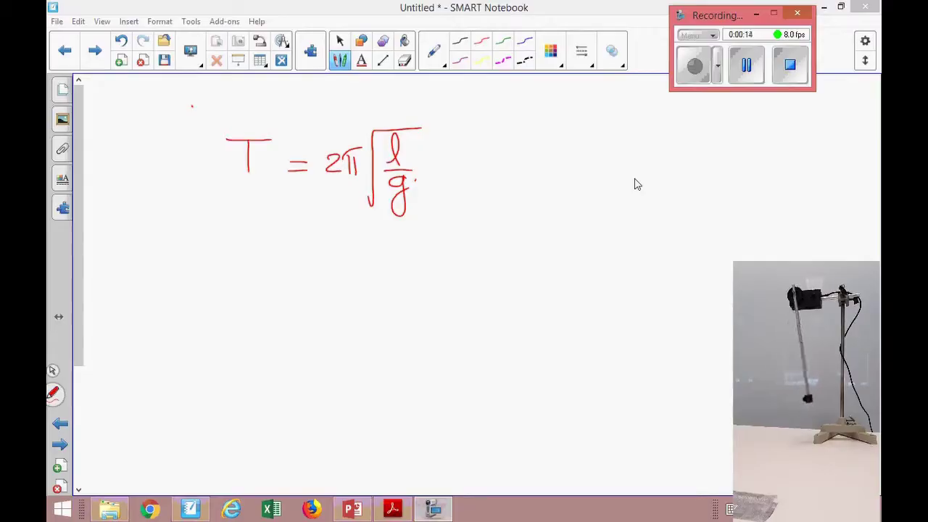
# Step: Add the subscript exp under the g in the formula
pyautogui.moveTo(406, 217); pyautogui.dragTo(426, 226)
pyautogui.moveTo(427, 216)
pyautogui.mouseDown()
pyautogui.moveTo(418, 226)
pyautogui.moveTo(430, 234)
pyautogui.mouseUp()
pyautogui.moveTo(430, 215); pyautogui.dragTo(430, 223)
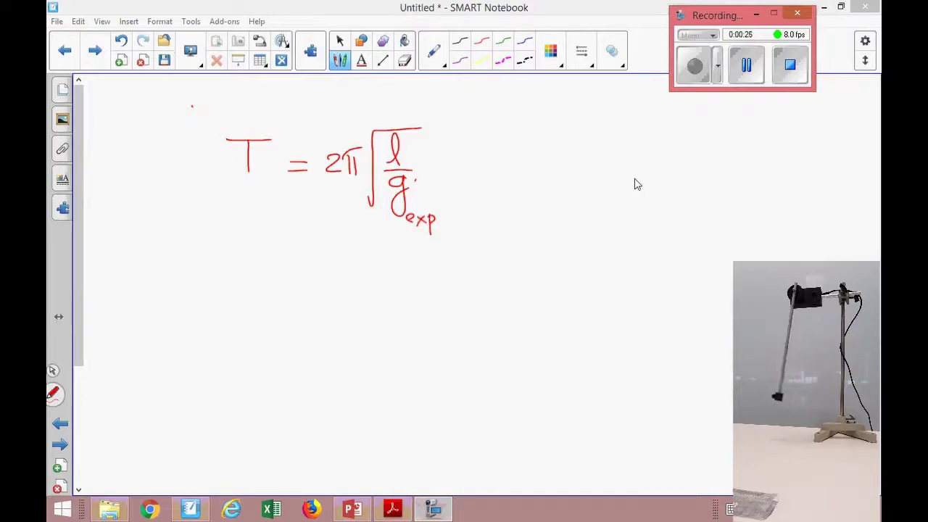
# Step: Write T² = 4π²·l/g on a new line, followed by an equals sign
pyautogui.moveTo(239, 236); pyautogui.dragTo(239, 254)
pyautogui.moveTo(226, 236)
pyautogui.mouseDown()
pyautogui.moveTo(251, 236)
pyautogui.moveTo(255, 225)
pyautogui.moveTo(274, 254)
pyautogui.moveTo(315, 264)
pyautogui.mouseUp()
pyautogui.moveTo(321, 249); pyautogui.dragTo(321, 264)
pyautogui.moveTo(311, 247)
pyautogui.mouseDown()
pyautogui.moveTo(335, 242)
pyautogui.moveTo(376, 266)
pyautogui.mouseUp()
pyautogui.moveTo(365, 273)
pyautogui.mouseDown()
pyautogui.moveTo(354, 276)
pyautogui.moveTo(361, 303)
pyautogui.mouseUp()
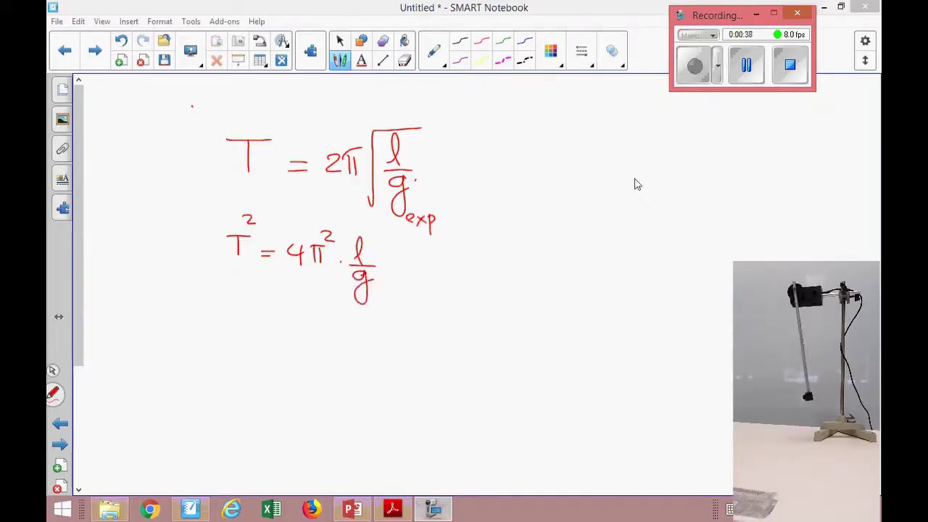
pyautogui.moveTo(405, 255); pyautogui.dragTo(422, 255)
pyautogui.moveTo(405, 264)
pyautogui.mouseDown()
pyautogui.moveTo(450, 242)
pyautogui.moveTo(458, 263)
pyautogui.mouseUp()
# Step: Complete the rearrangement as (4π²/g)·l with the coefficient in parentheses
pyautogui.moveTo(470, 243)
pyautogui.mouseDown()
pyautogui.moveTo(470, 261)
pyautogui.moveTo(481, 242)
pyautogui.mouseUp()
pyautogui.moveTo(477, 229)
pyautogui.mouseDown()
pyautogui.moveTo(480, 259)
pyautogui.moveTo(493, 237)
pyautogui.mouseUp()
pyautogui.moveTo(458, 276)
pyautogui.mouseDown()
pyautogui.moveTo(473, 270)
pyautogui.moveTo(465, 307)
pyautogui.mouseUp()
pyautogui.click(495, 264)
pyautogui.moveTo(519, 270)
pyautogui.mouseDown()
pyautogui.moveTo(525, 250)
pyautogui.moveTo(529, 277)
pyautogui.mouseUp()
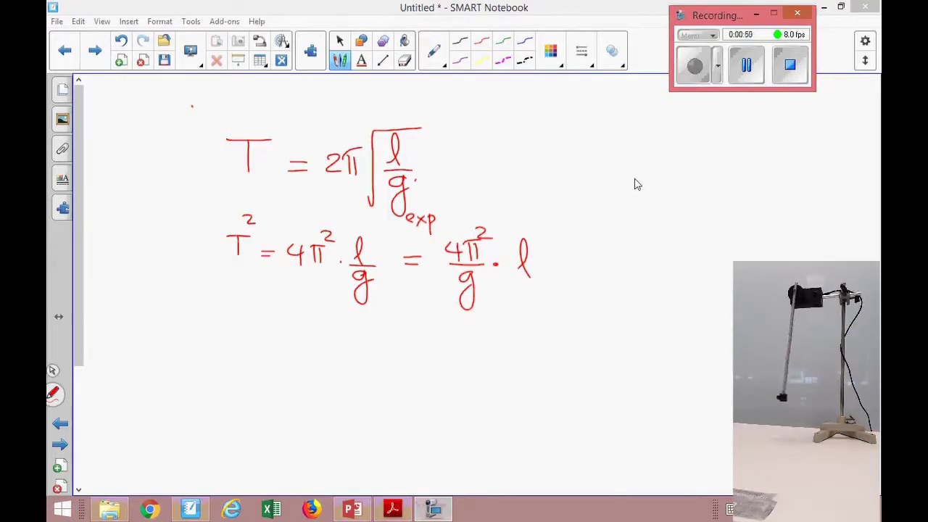
pyautogui.moveTo(445, 234); pyautogui.dragTo(442, 276)
pyautogui.moveTo(492, 240); pyautogui.dragTo(495, 273)
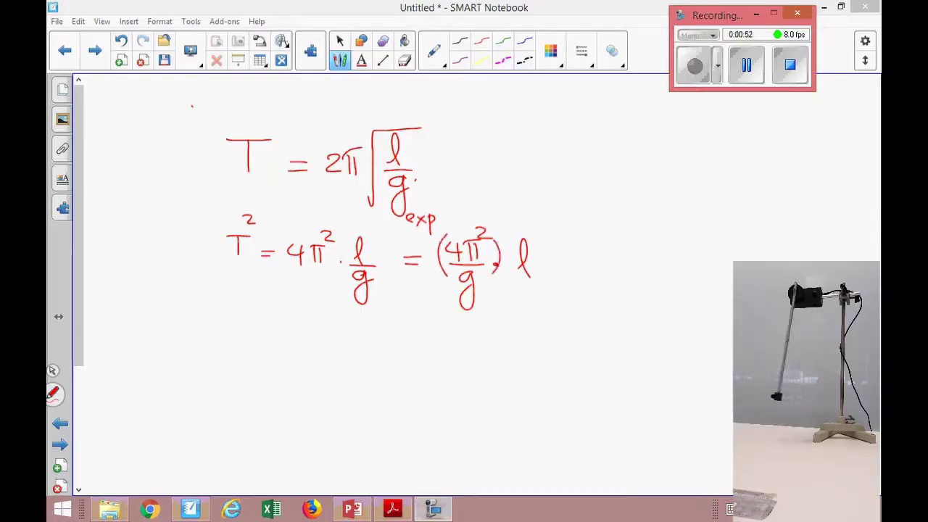
# Step: Write T² ∝ l below the equations
pyautogui.moveTo(298, 321); pyautogui.dragTo(298, 345)
pyautogui.moveTo(284, 318); pyautogui.dragTo(308, 317)
pyautogui.moveTo(305, 303)
pyautogui.mouseDown()
pyautogui.moveTo(316, 300)
pyautogui.moveTo(331, 342)
pyautogui.moveTo(359, 353)
pyautogui.mouseUp()
pyautogui.moveTo(370, 347)
pyautogui.mouseDown()
pyautogui.moveTo(378, 318)
pyautogui.moveTo(380, 351)
pyautogui.mouseUp()
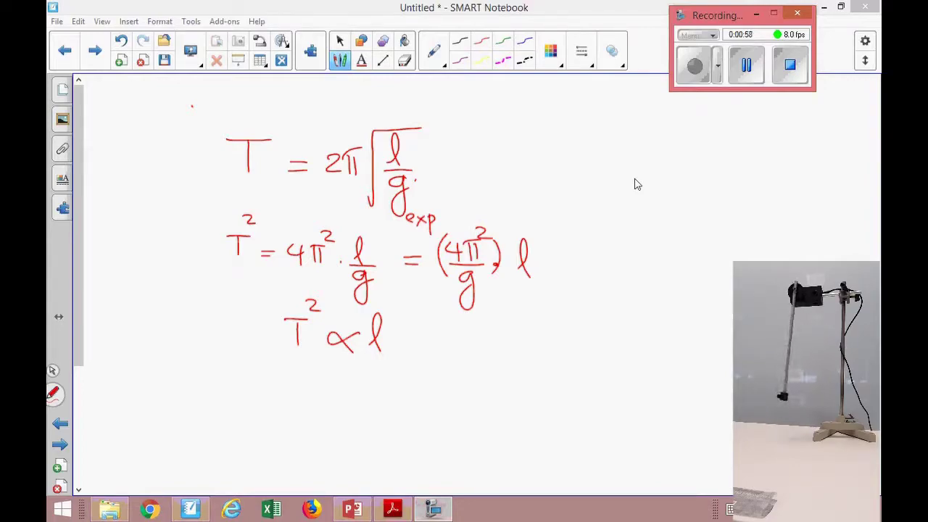
# Step: Draw a three-column table headed l, T and T²
pyautogui.moveTo(554, 145); pyautogui.dragTo(763, 145)
pyautogui.moveTo(565, 191); pyautogui.dragTo(739, 203)
pyautogui.moveTo(653, 116); pyautogui.dragTo(656, 425)
pyautogui.moveTo(595, 176); pyautogui.dragTo(613, 183)
pyautogui.moveTo(676, 164)
pyautogui.mouseDown()
pyautogui.moveTo(677, 186)
pyautogui.moveTo(690, 164)
pyautogui.mouseUp()
pyautogui.moveTo(709, 116); pyautogui.dragTo(720, 388)
pyautogui.moveTo(734, 169); pyautogui.dragTo(736, 190)
pyautogui.moveTo(723, 171); pyautogui.dragTo(764, 167)
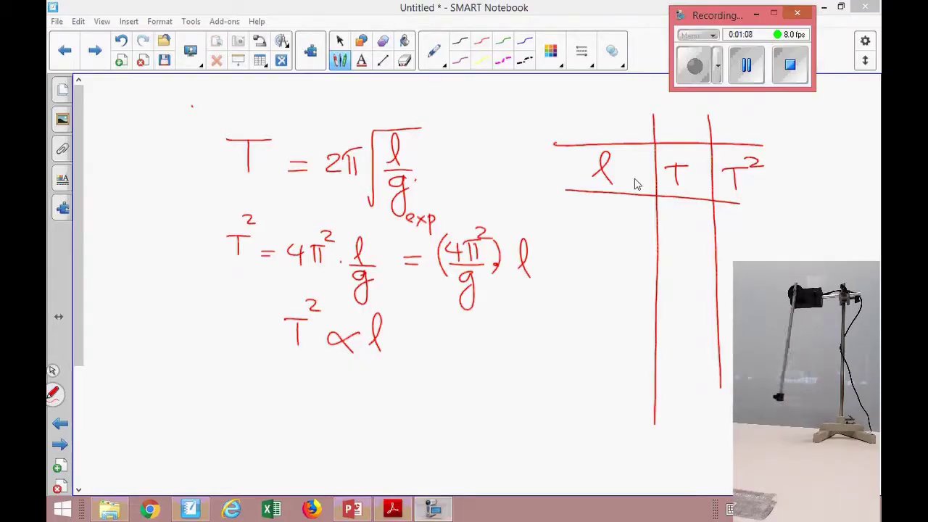
# Step: Put placeholder dots in the table's l and T² columns
pyautogui.click(617, 309)
pyautogui.click(615, 341)
pyautogui.click(736, 217)
pyautogui.click(738, 243)
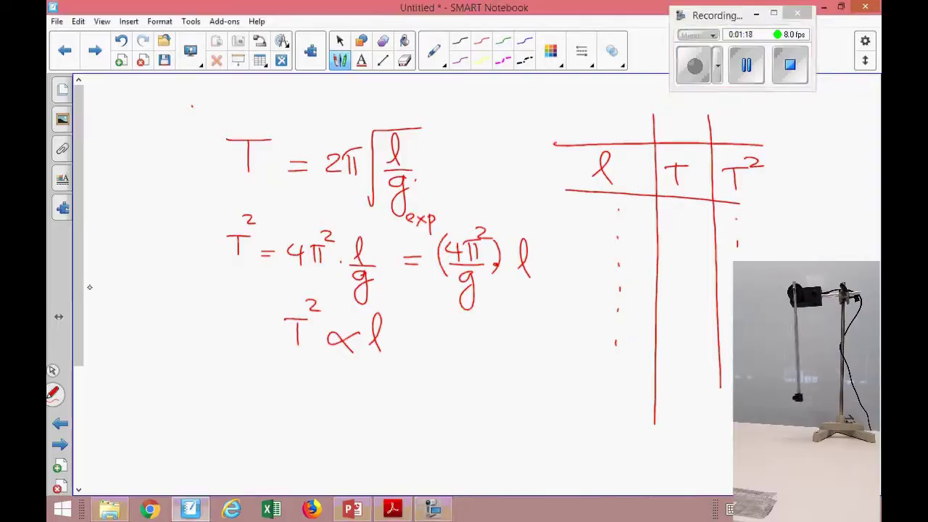
# Step: Further down the page, draw graph axes labelled T² vertically and l horizontally
pyautogui.scroll(-3, 86, 357)
pyautogui.scroll(-2, 86, 357)
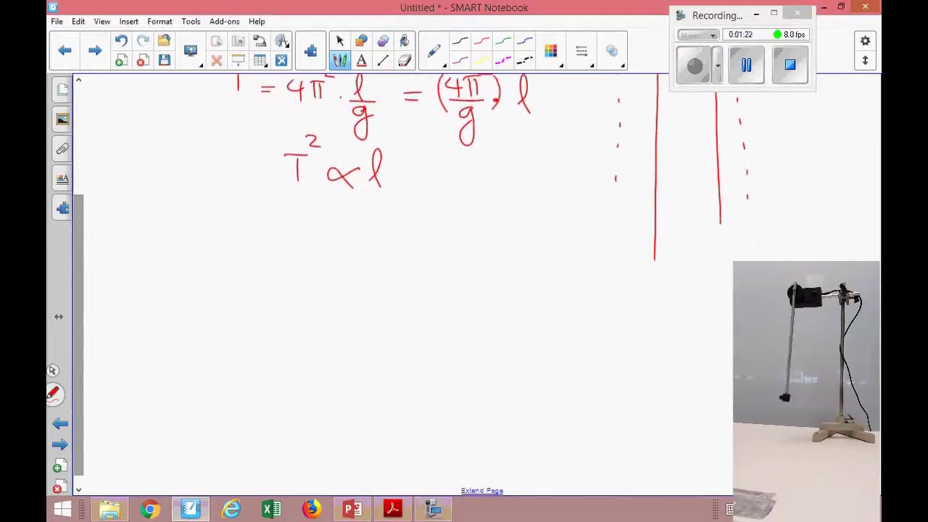
pyautogui.moveTo(172, 172); pyautogui.dragTo(187, 396)
pyautogui.moveTo(393, 340); pyautogui.dragTo(160, 353)
pyautogui.moveTo(164, 180); pyautogui.dragTo(181, 178)
pyautogui.moveTo(147, 229); pyautogui.dragTo(149, 249)
pyautogui.moveTo(138, 229); pyautogui.dragTo(154, 227)
pyautogui.moveTo(150, 215); pyautogui.dragTo(155, 220)
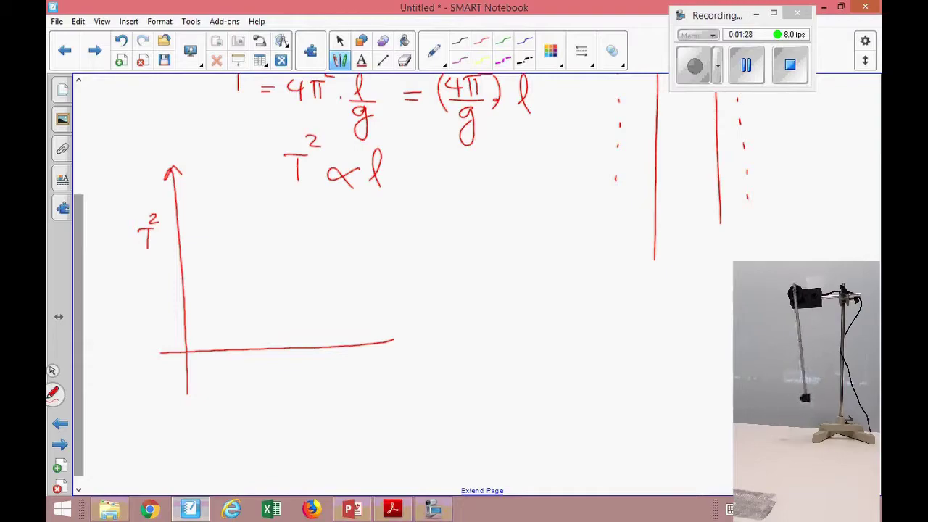
pyautogui.moveTo(276, 380)
pyautogui.mouseDown()
pyautogui.moveTo(283, 364)
pyautogui.moveTo(293, 380)
pyautogui.mouseUp()
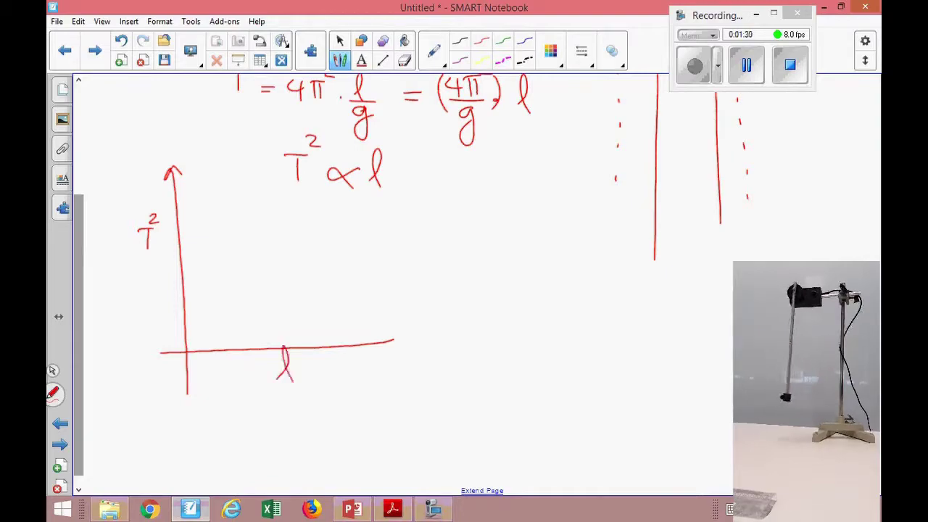
# Step: Switch the pen colour to blue and draw a straight rising line across the graph
pyautogui.click(582, 50)
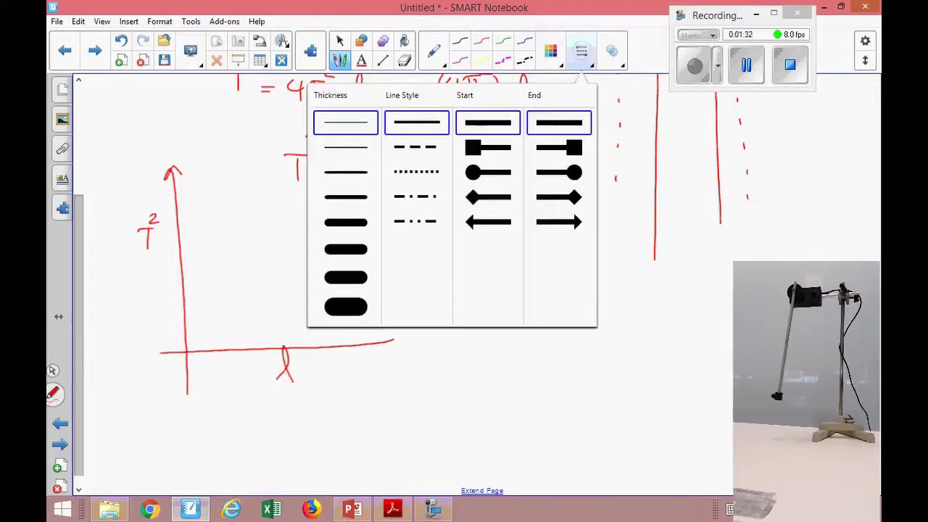
pyautogui.click(551, 50)
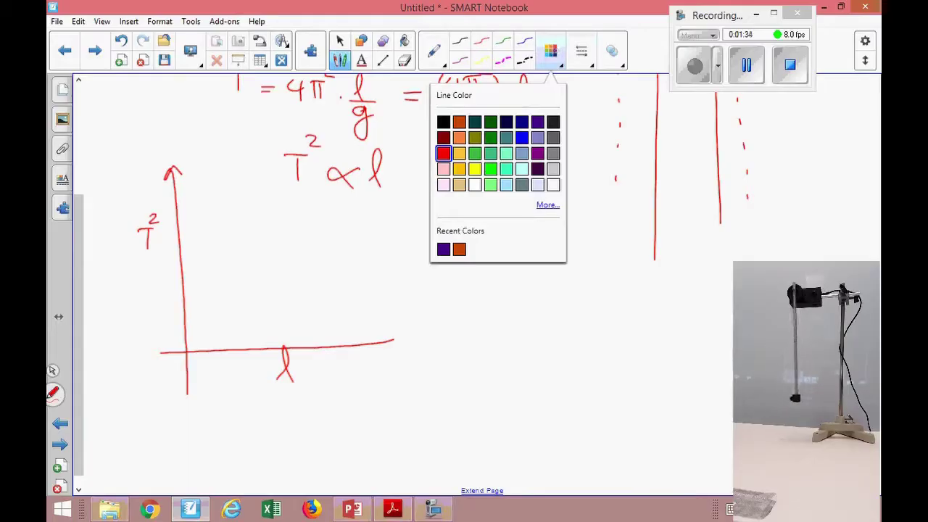
pyautogui.click(522, 137)
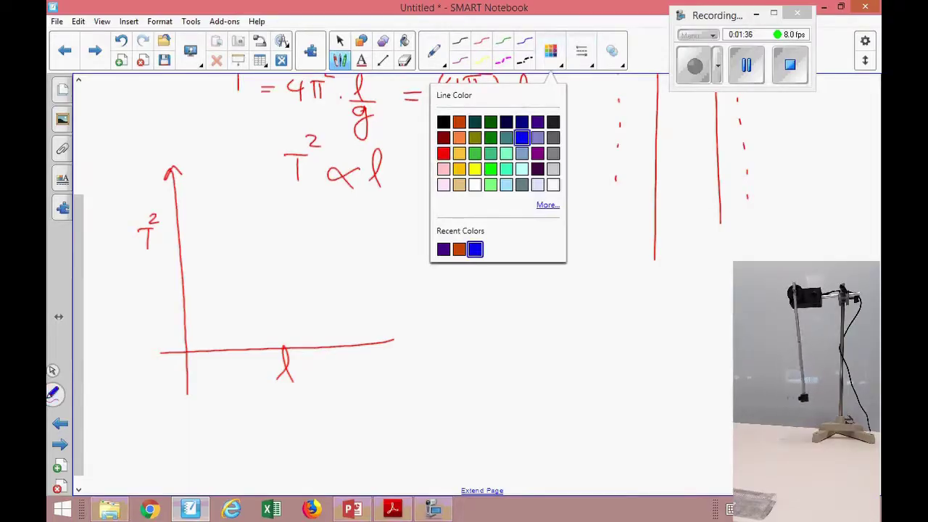
pyautogui.moveTo(194, 331); pyautogui.dragTo(393, 198)
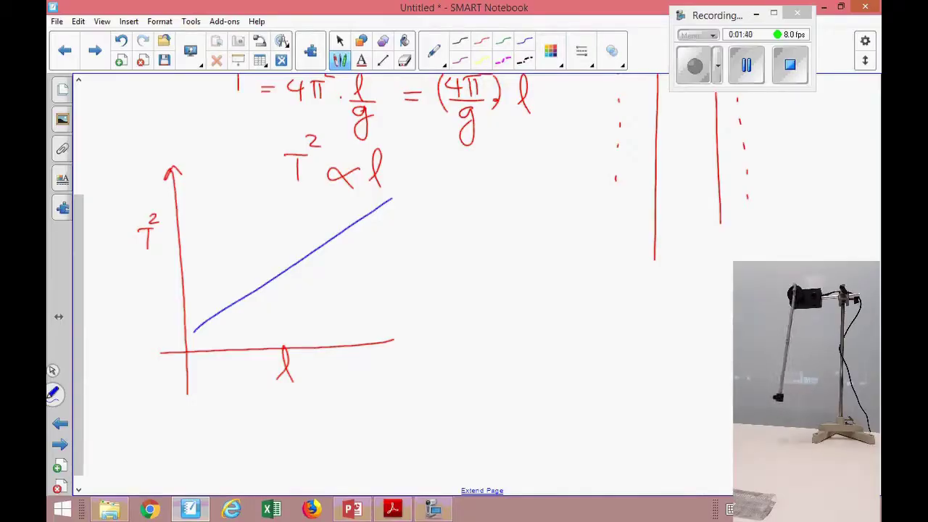
# Step: Draw a gradient triangle under the line and label it slope = ?
pyautogui.moveTo(336, 236); pyautogui.dragTo(339, 271)
pyautogui.moveTo(292, 268); pyautogui.dragTo(339, 270)
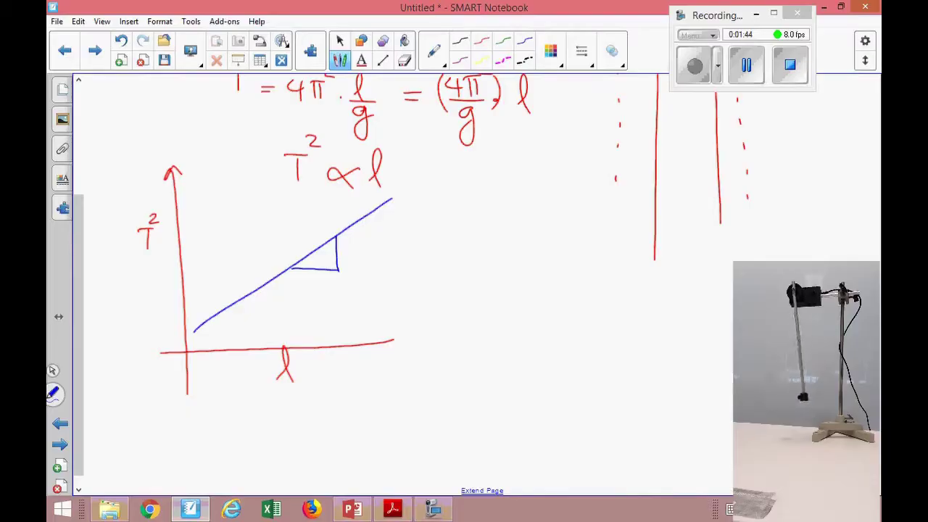
pyautogui.moveTo(365, 257)
pyautogui.mouseDown()
pyautogui.moveTo(390, 261)
pyautogui.moveTo(395, 287)
pyautogui.moveTo(404, 265)
pyautogui.moveTo(438, 264)
pyautogui.moveTo(461, 279)
pyautogui.mouseUp()
pyautogui.click(457, 291)
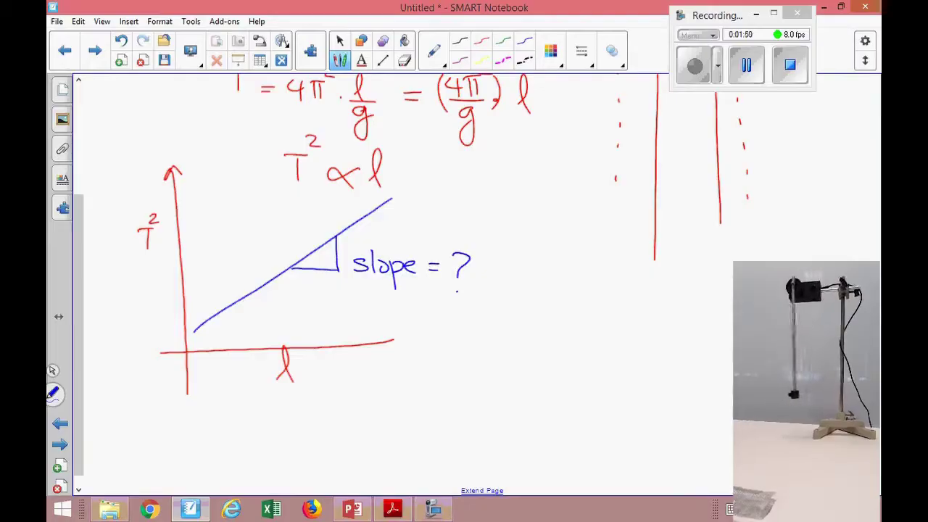
# Step: Label T² as y and l as x, and write y = mx
pyautogui.moveTo(297, 186)
pyautogui.mouseDown()
pyautogui.moveTo(299, 197)
pyautogui.moveTo(307, 192)
pyautogui.mouseUp()
pyautogui.moveTo(308, 187)
pyautogui.mouseDown()
pyautogui.moveTo(309, 213)
pyautogui.moveTo(296, 216)
pyautogui.mouseUp()
pyautogui.moveTo(364, 193)
pyautogui.mouseDown()
pyautogui.moveTo(374, 193)
pyautogui.moveTo(374, 206)
pyautogui.mouseUp()
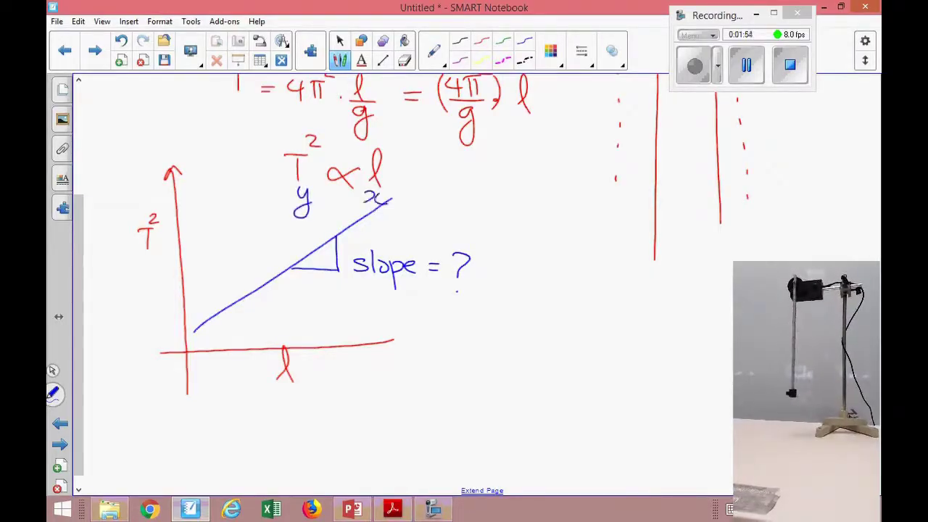
pyautogui.moveTo(440, 176); pyautogui.dragTo(446, 193)
pyautogui.moveTo(454, 172)
pyautogui.mouseDown()
pyautogui.moveTo(442, 213)
pyautogui.moveTo(484, 182)
pyautogui.mouseUp()
pyautogui.moveTo(470, 189)
pyautogui.mouseDown()
pyautogui.moveTo(508, 178)
pyautogui.moveTo(524, 193)
pyautogui.mouseUp()
pyautogui.moveTo(534, 179); pyautogui.dragTo(540, 194)
pyautogui.moveTo(562, 183); pyautogui.dragTo(548, 196)
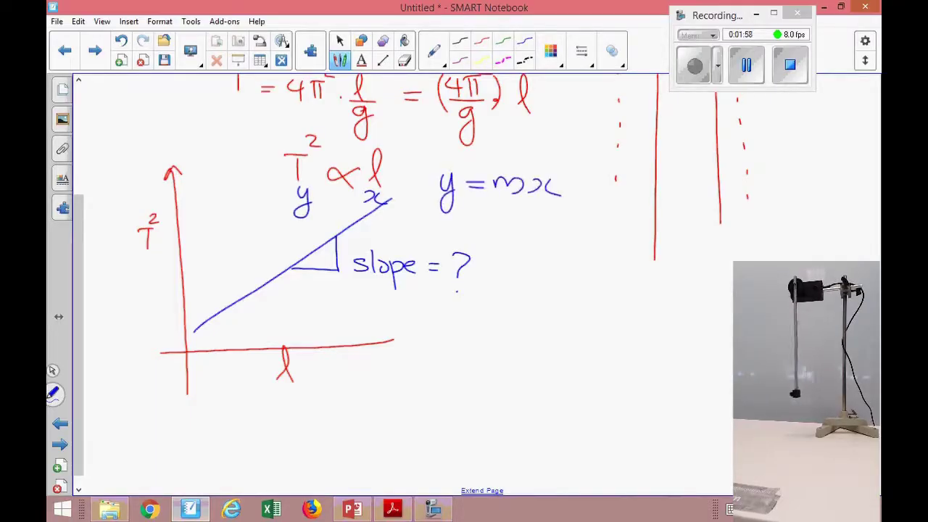
# Step: Write T² = (4π²/g)·x under y = mx, marking m as the coefficient
pyautogui.moveTo(438, 224); pyautogui.dragTo(458, 222)
pyautogui.moveTo(449, 222); pyautogui.dragTo(449, 241)
pyautogui.moveTo(458, 212); pyautogui.dragTo(506, 221)
pyautogui.moveTo(503, 212)
pyautogui.mouseDown()
pyautogui.moveTo(504, 232)
pyautogui.moveTo(530, 210)
pyautogui.mouseUp()
pyautogui.moveTo(500, 239)
pyautogui.mouseDown()
pyautogui.moveTo(517, 240)
pyautogui.moveTo(501, 267)
pyautogui.mouseUp()
pyautogui.moveTo(536, 206); pyautogui.dragTo(528, 245)
pyautogui.moveTo(496, 206)
pyautogui.mouseDown()
pyautogui.moveTo(488, 218)
pyautogui.moveTo(495, 247)
pyautogui.mouseUp()
pyautogui.moveTo(548, 232); pyautogui.dragTo(560, 242)
pyautogui.moveTo(583, 228); pyautogui.dragTo(575, 242)
pyautogui.moveTo(489, 159)
pyautogui.mouseDown()
pyautogui.moveTo(489, 211)
pyautogui.moveTo(480, 207)
pyautogui.mouseUp()
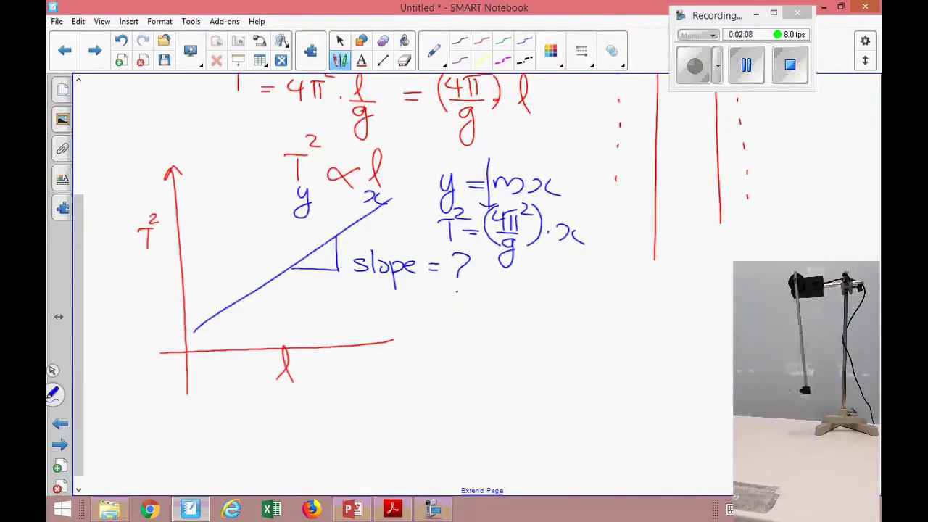
# Step: Write Slope = 4π²/g below the slope question
pyautogui.moveTo(451, 312); pyautogui.dragTo(435, 333)
pyautogui.moveTo(453, 300)
pyautogui.mouseDown()
pyautogui.moveTo(456, 335)
pyautogui.moveTo(467, 322)
pyautogui.mouseUp()
pyautogui.moveTo(477, 324)
pyautogui.mouseDown()
pyautogui.moveTo(479, 358)
pyautogui.moveTo(478, 335)
pyautogui.mouseUp()
pyautogui.moveTo(486, 329); pyautogui.dragTo(522, 321)
pyautogui.moveTo(510, 332); pyautogui.dragTo(557, 325)
pyautogui.moveTo(551, 312)
pyautogui.mouseDown()
pyautogui.moveTo(549, 334)
pyautogui.moveTo(570, 332)
pyautogui.mouseUp()
pyautogui.moveTo(559, 312); pyautogui.dragTo(573, 309)
pyautogui.moveTo(580, 298); pyautogui.dragTo(589, 306)
pyautogui.moveTo(542, 336); pyautogui.dragTo(580, 334)
pyautogui.moveTo(567, 344)
pyautogui.mouseDown()
pyautogui.moveTo(551, 351)
pyautogui.moveTo(567, 345)
pyautogui.moveTo(558, 379)
pyautogui.mouseUp()
pyautogui.click(593, 334)
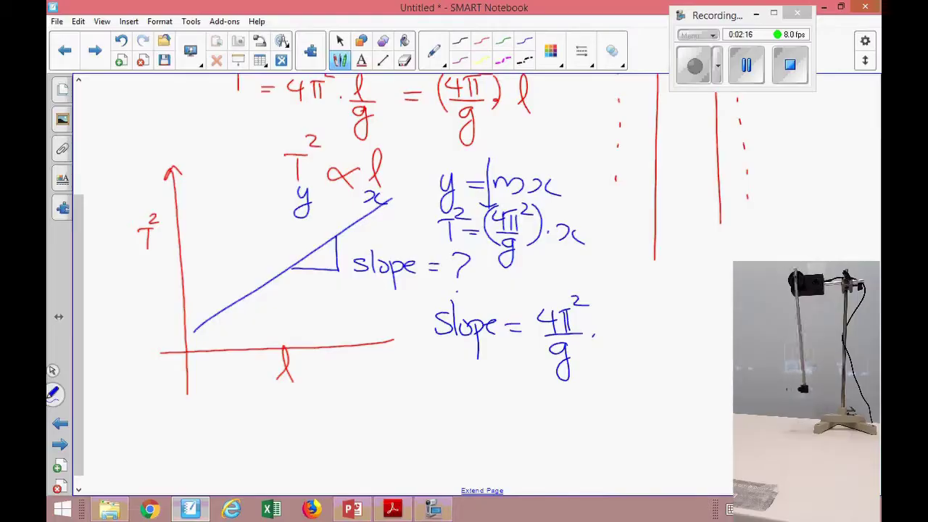
# Step: Write and circle g = 4π²/slope, then stop the screen recording
pyautogui.moveTo(422, 378); pyautogui.dragTo(405, 429)
pyautogui.moveTo(435, 392); pyautogui.dragTo(496, 387)
pyautogui.moveTo(492, 372)
pyautogui.mouseDown()
pyautogui.moveTo(490, 403)
pyautogui.moveTo(503, 399)
pyautogui.moveTo(514, 371)
pyautogui.mouseUp()
pyautogui.moveTo(509, 375); pyautogui.dragTo(511, 394)
pyautogui.moveTo(508, 351); pyautogui.dragTo(525, 361)
pyautogui.moveTo(469, 397)
pyautogui.mouseDown()
pyautogui.moveTo(530, 396)
pyautogui.moveTo(474, 434)
pyautogui.mouseUp()
pyautogui.moveTo(499, 400); pyautogui.dragTo(498, 433)
pyautogui.moveTo(504, 423)
pyautogui.mouseDown()
pyautogui.moveTo(516, 427)
pyautogui.moveTo(519, 450)
pyautogui.mouseUp()
pyautogui.moveTo(526, 425)
pyautogui.mouseDown()
pyautogui.moveTo(536, 420)
pyautogui.moveTo(537, 435)
pyautogui.mouseUp()
pyautogui.moveTo(539, 461)
pyautogui.mouseDown()
pyautogui.moveTo(453, 475)
pyautogui.moveTo(552, 391)
pyautogui.moveTo(494, 471)
pyautogui.mouseUp()
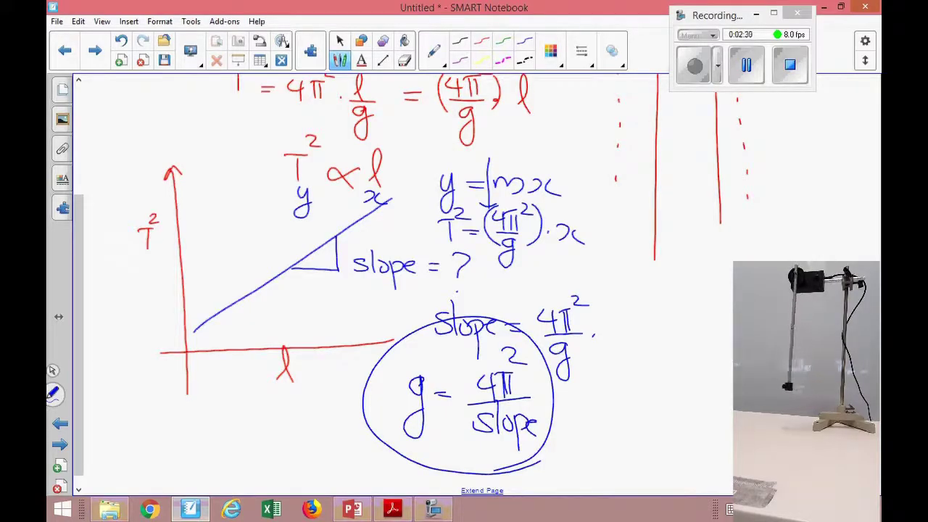
pyautogui.click(793, 67)
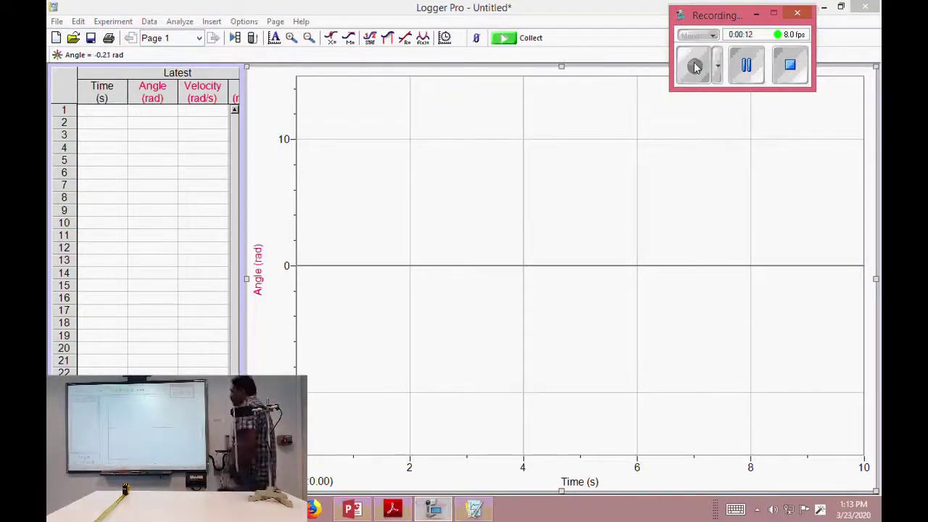
# Step: Collect 10 s of pendulum angle data, autoscale the graph, mark one period T, and select 0.7–9 s
pyautogui.click(504, 40)
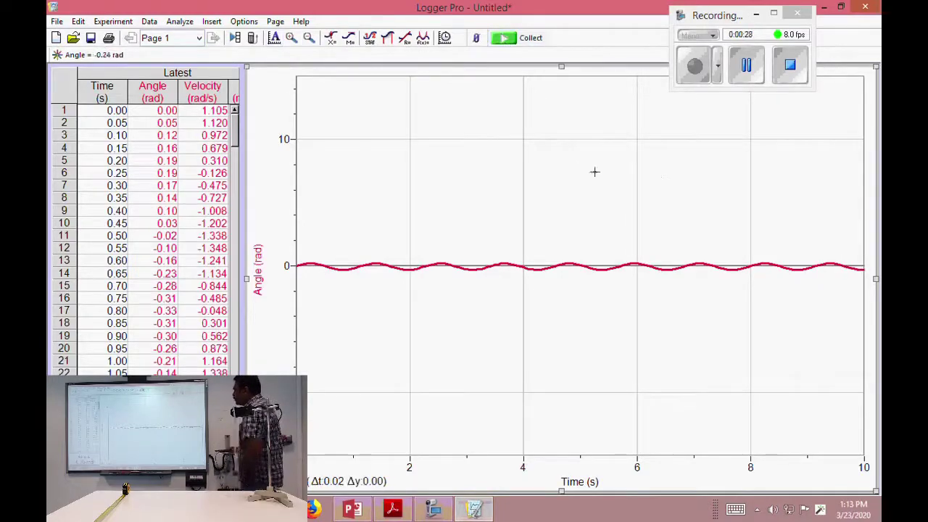
pyautogui.click(274, 38)
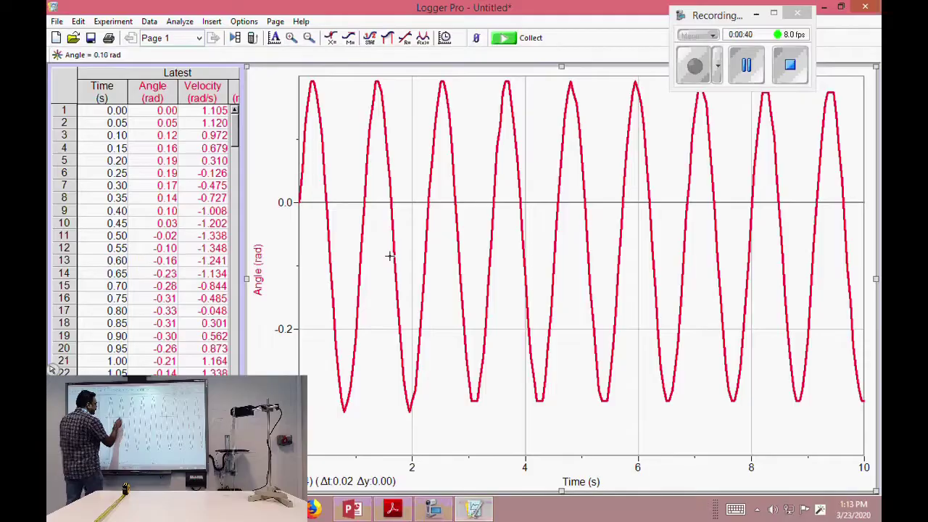
pyautogui.moveTo(366, 201)
pyautogui.mouseDown()
pyautogui.moveTo(420, 201)
pyautogui.moveTo(398, 186)
pyautogui.moveTo(400, 194)
pyautogui.mouseUp()
pyautogui.moveTo(391, 181); pyautogui.dragTo(409, 181)
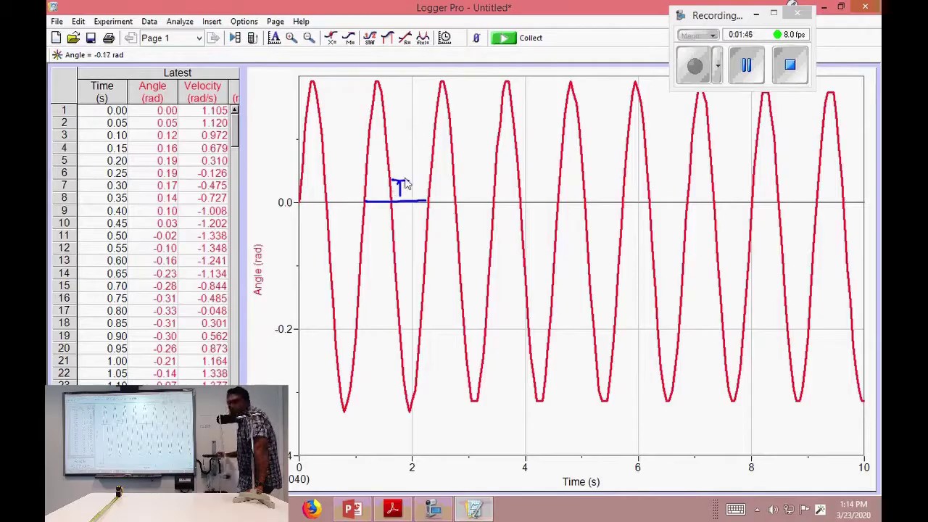
pyautogui.moveTo(341, 133); pyautogui.dragTo(823, 172)
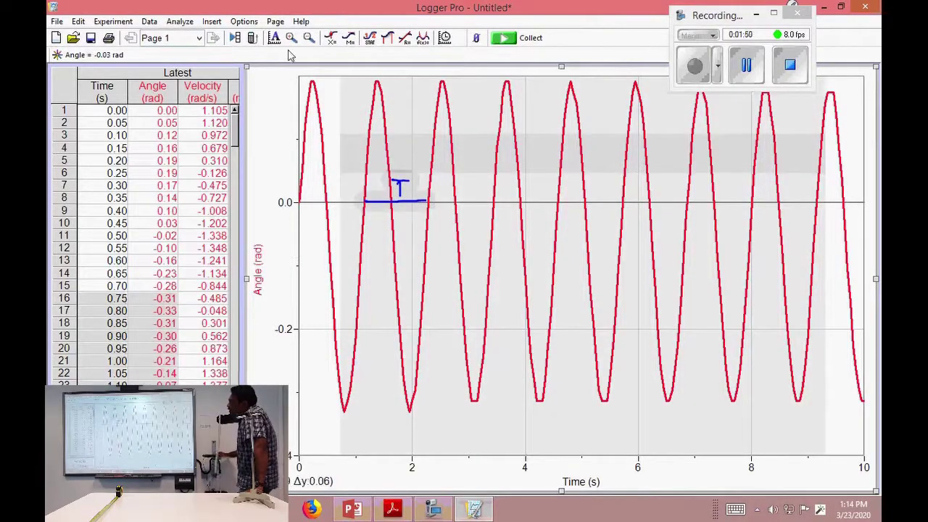
# Step: Fit A*sin(B*t+C)+D to the selected data, move the results box up, and underline it
pyautogui.click(422, 38)
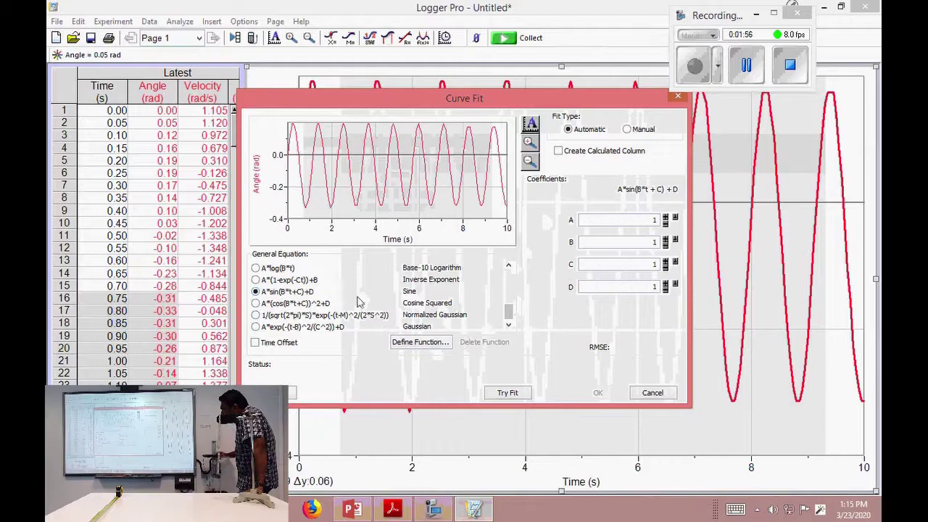
pyautogui.click(507, 392)
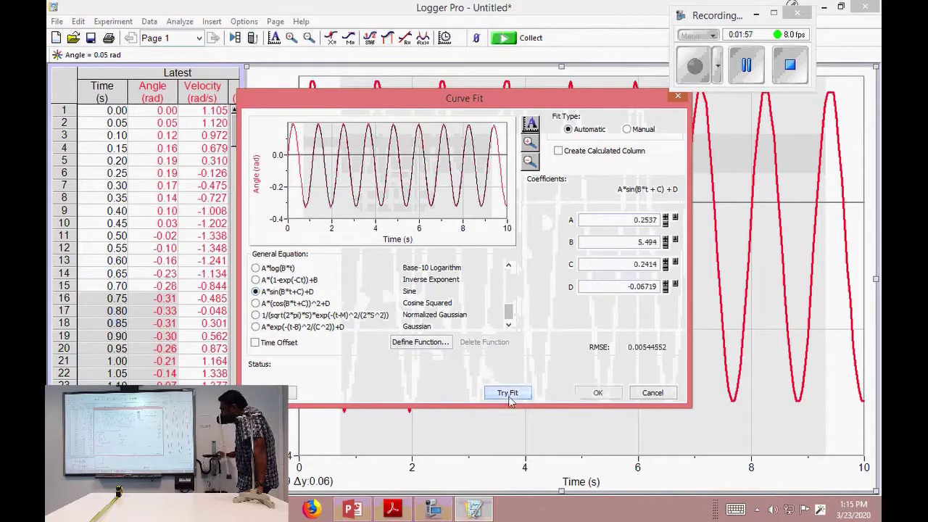
pyautogui.click(596, 393)
pyautogui.moveTo(339, 170); pyautogui.dragTo(372, 119)
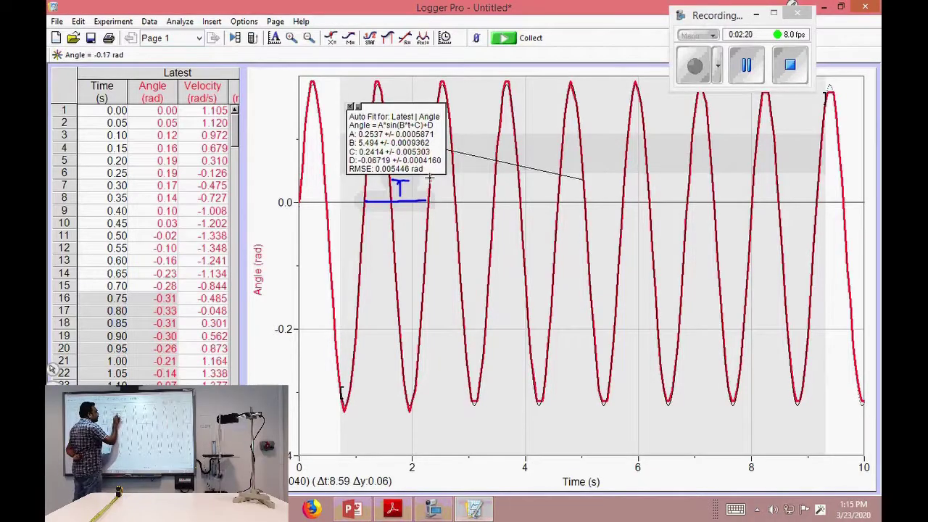
pyautogui.moveTo(350, 128); pyautogui.dragTo(405, 128)
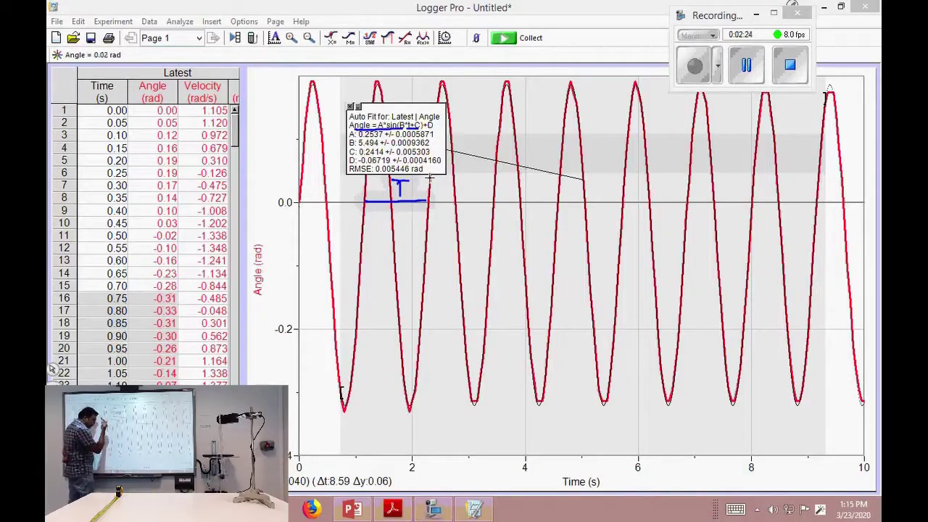
# Step: Handwrite A_t = Asin(Bt+c+D) on the graph below the fit box
pyautogui.moveTo(369, 281)
pyautogui.mouseDown()
pyautogui.moveTo(385, 280)
pyautogui.moveTo(384, 270)
pyautogui.mouseUp()
pyautogui.moveTo(396, 270)
pyautogui.mouseDown()
pyautogui.moveTo(414, 270)
pyautogui.moveTo(395, 303)
pyautogui.mouseUp()
pyautogui.moveTo(383, 292); pyautogui.dragTo(396, 290)
pyautogui.moveTo(427, 251)
pyautogui.mouseDown()
pyautogui.moveTo(427, 268)
pyautogui.moveTo(438, 274)
pyautogui.moveTo(444, 266)
pyautogui.moveTo(447, 275)
pyautogui.mouseUp()
pyautogui.moveTo(466, 261)
pyautogui.mouseDown()
pyautogui.moveTo(512, 251)
pyautogui.moveTo(509, 284)
pyautogui.moveTo(531, 260)
pyautogui.moveTo(538, 281)
pyautogui.mouseUp()
pyautogui.moveTo(528, 270); pyautogui.dragTo(563, 274)
pyautogui.moveTo(552, 265)
pyautogui.mouseDown()
pyautogui.moveTo(553, 284)
pyautogui.moveTo(578, 285)
pyautogui.mouseUp()
pyautogui.moveTo(580, 281); pyautogui.dragTo(586, 281)
pyautogui.moveTo(617, 248); pyautogui.dragTo(614, 300)
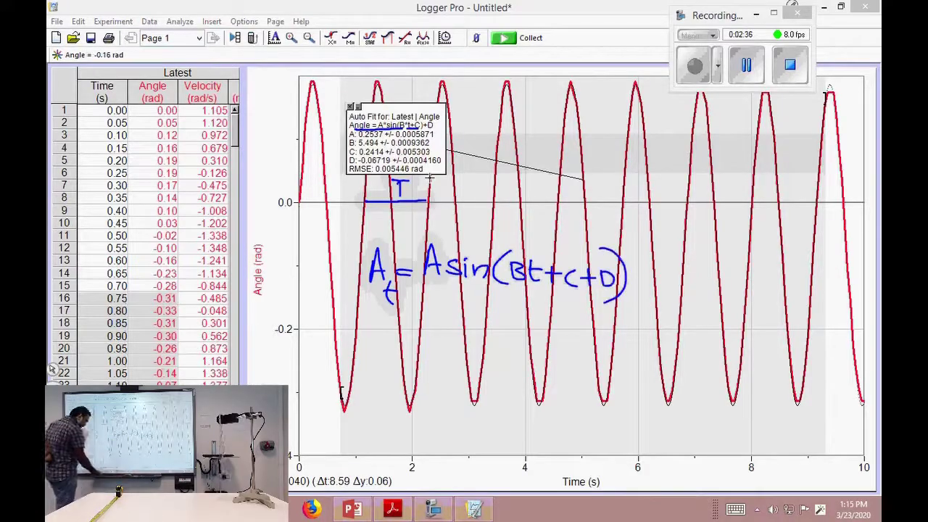
# Step: On the blank SMART Notebook page, write A_t = A sin(ωt + φ)
pyautogui.hotkey('alt', 'Tab')
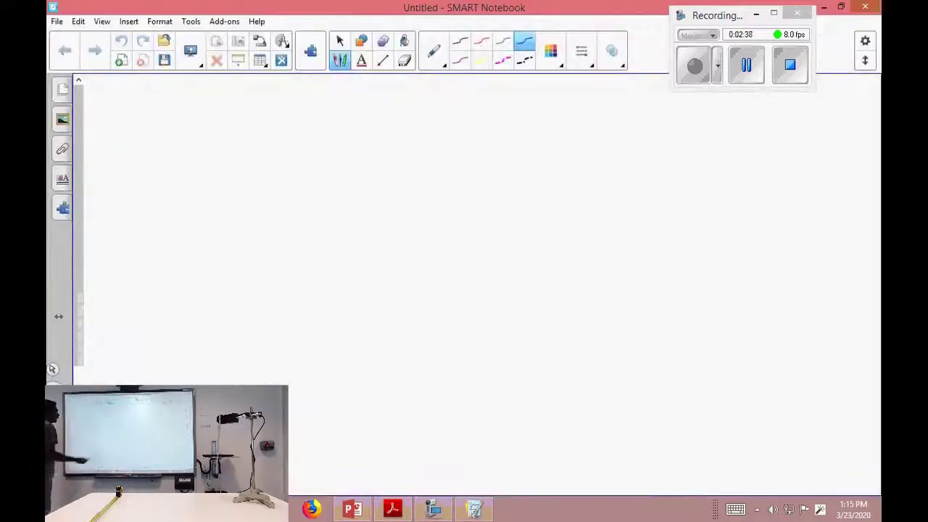
pyautogui.moveTo(179, 165)
pyautogui.mouseDown()
pyautogui.moveTo(189, 132)
pyautogui.moveTo(201, 164)
pyautogui.mouseUp()
pyautogui.moveTo(182, 151); pyautogui.dragTo(196, 151)
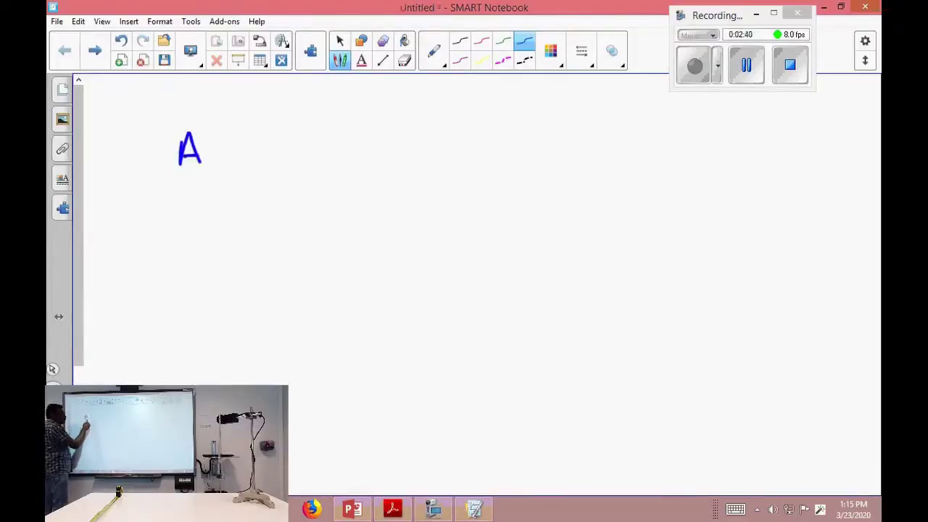
pyautogui.moveTo(204, 184); pyautogui.dragTo(214, 188)
pyautogui.moveTo(198, 180); pyautogui.dragTo(211, 179)
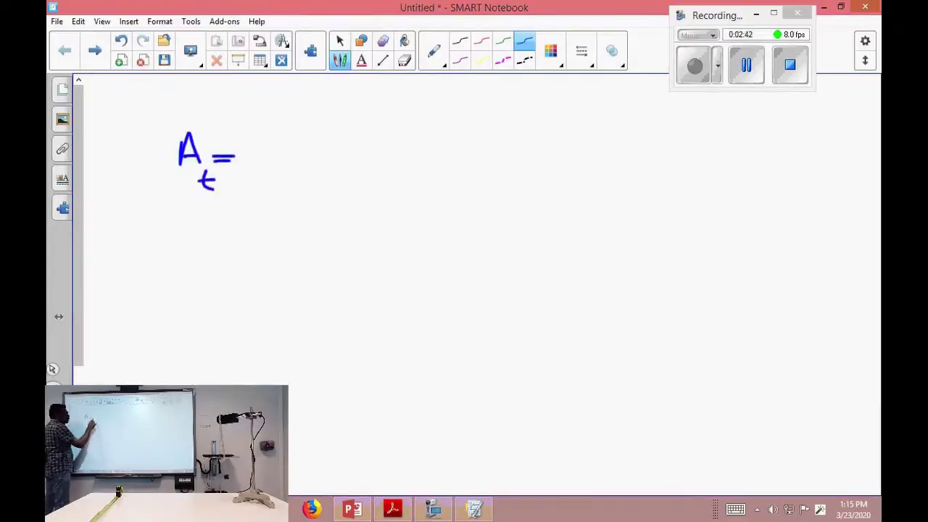
pyautogui.moveTo(257, 145)
pyautogui.mouseDown()
pyautogui.moveTo(256, 168)
pyautogui.moveTo(277, 154)
pyautogui.mouseUp()
pyautogui.moveTo(319, 148); pyautogui.dragTo(297, 166)
pyautogui.moveTo(326, 153)
pyautogui.mouseDown()
pyautogui.moveTo(327, 166)
pyautogui.moveTo(370, 170)
pyautogui.moveTo(419, 151)
pyautogui.moveTo(403, 161)
pyautogui.mouseUp()
pyautogui.moveTo(438, 136)
pyautogui.mouseDown()
pyautogui.moveTo(441, 172)
pyautogui.moveTo(445, 159)
pyautogui.mouseUp()
pyautogui.moveTo(455, 160); pyautogui.dragTo(484, 161)
pyautogui.moveTo(469, 151)
pyautogui.mouseDown()
pyautogui.moveTo(470, 179)
pyautogui.moveTo(496, 174)
pyautogui.moveTo(516, 155)
pyautogui.mouseUp()
pyautogui.moveTo(518, 127)
pyautogui.mouseDown()
pyautogui.moveTo(500, 211)
pyautogui.moveTo(523, 210)
pyautogui.mouseUp()
pyautogui.click(569, 155)
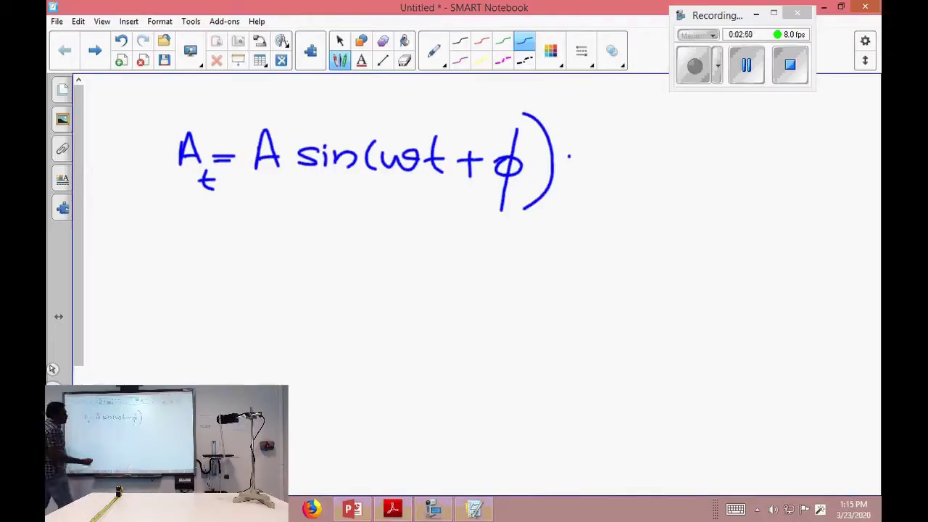
# Step: Draw an arrow from ω down to a circled B, then return to Logger Pro
pyautogui.moveTo(403, 179); pyautogui.dragTo(407, 238)
pyautogui.moveTo(407, 238); pyautogui.dragTo(422, 225)
pyautogui.moveTo(397, 255); pyautogui.dragTo(403, 286)
pyautogui.moveTo(420, 245)
pyautogui.mouseDown()
pyautogui.moveTo(393, 248)
pyautogui.moveTo(417, 244)
pyautogui.mouseUp()
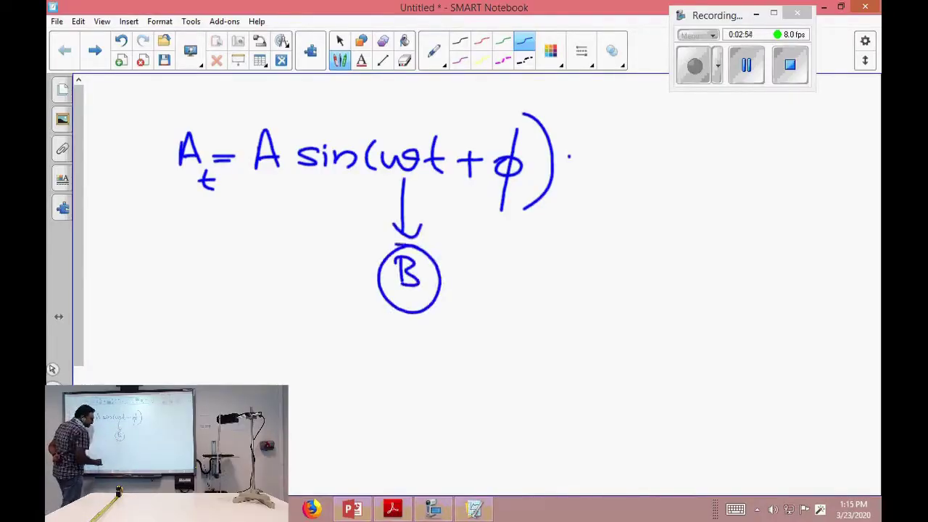
pyautogui.hotkey('alt', 'Tab')
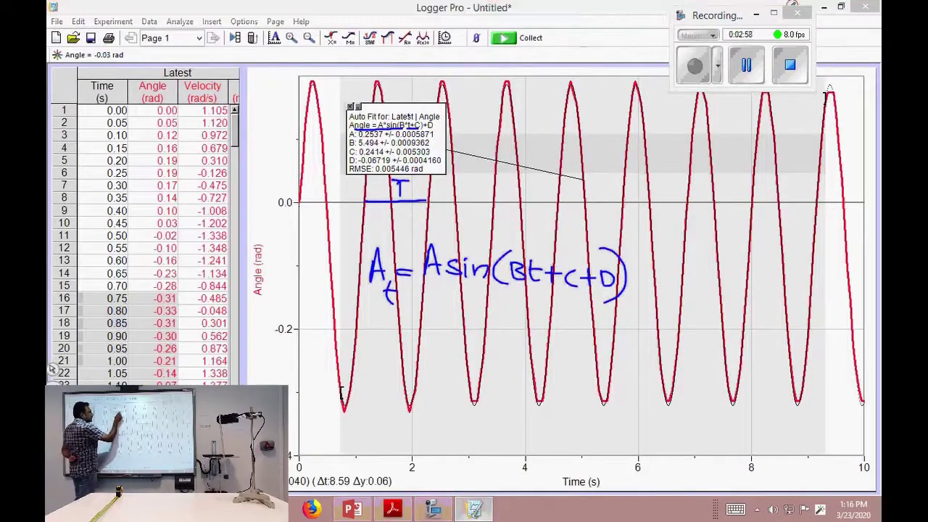
# Step: Box the B: 5.494 fit coefficient, write a circled B=5.494 on the graph, and return to Notebook
pyautogui.moveTo(410, 113); pyautogui.dragTo(412, 126)
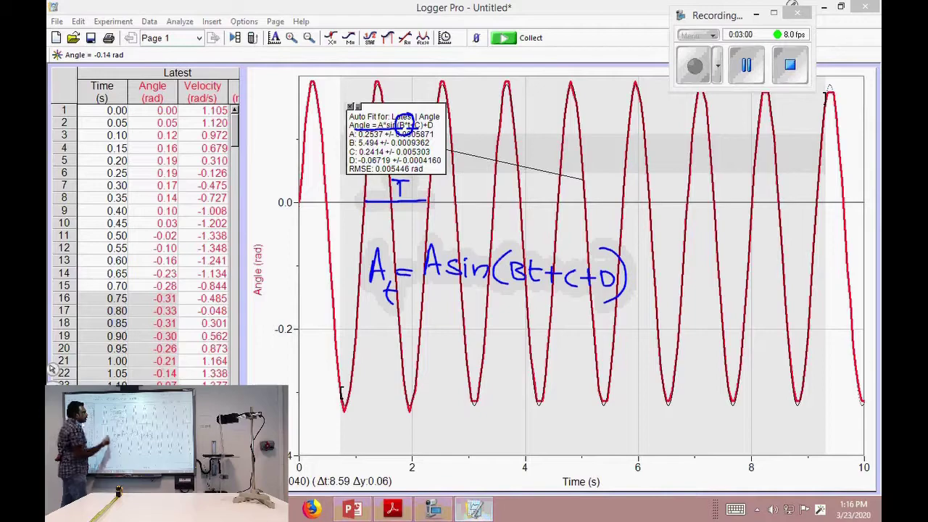
pyautogui.moveTo(341, 149)
pyautogui.mouseDown()
pyautogui.moveTo(391, 149)
pyautogui.moveTo(342, 147)
pyautogui.mouseUp()
pyautogui.moveTo(593, 161)
pyautogui.mouseDown()
pyautogui.moveTo(606, 170)
pyautogui.moveTo(594, 178)
pyautogui.moveTo(698, 171)
pyautogui.moveTo(708, 186)
pyautogui.mouseUp()
pyautogui.click(663, 174)
pyautogui.moveTo(728, 164); pyautogui.dragTo(728, 186)
pyautogui.moveTo(652, 216)
pyautogui.mouseDown()
pyautogui.moveTo(573, 181)
pyautogui.moveTo(719, 206)
pyautogui.mouseUp()
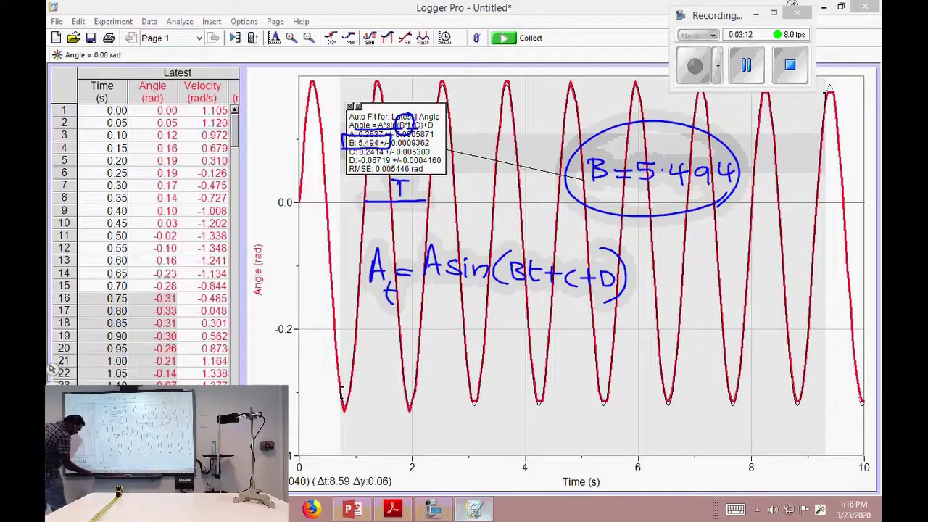
pyautogui.hotkey('alt', 'Tab')
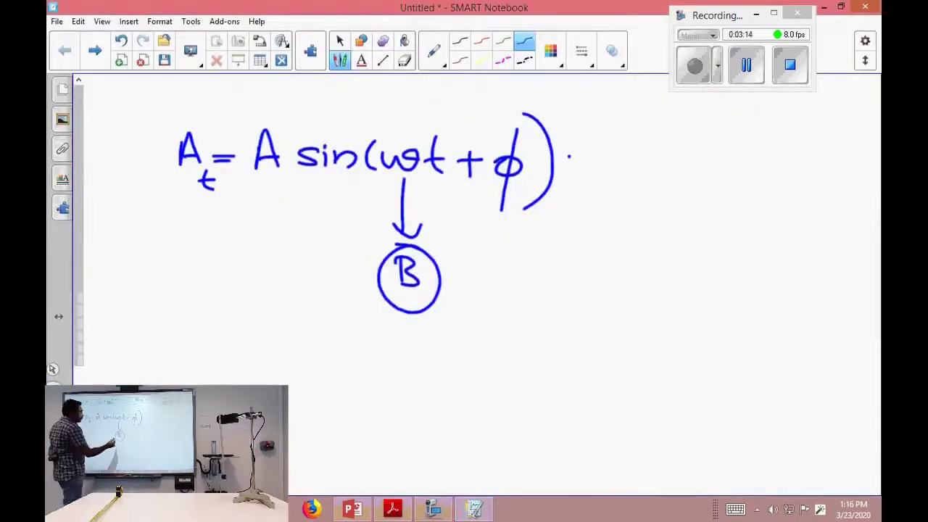
# Step: Write B = 5.494 = ω and below it T = ?
pyautogui.moveTo(513, 258); pyautogui.dragTo(512, 282)
pyautogui.moveTo(535, 273)
pyautogui.mouseDown()
pyautogui.moveTo(565, 282)
pyautogui.moveTo(614, 279)
pyautogui.moveTo(613, 290)
pyautogui.mouseUp()
pyautogui.click(589, 274)
pyautogui.moveTo(637, 271)
pyautogui.mouseDown()
pyautogui.moveTo(632, 290)
pyautogui.moveTo(652, 290)
pyautogui.mouseUp()
pyautogui.moveTo(663, 267)
pyautogui.mouseDown()
pyautogui.moveTo(668, 296)
pyautogui.moveTo(699, 271)
pyautogui.mouseUp()
pyautogui.moveTo(680, 280); pyautogui.dragTo(699, 279)
pyautogui.moveTo(714, 267)
pyautogui.mouseDown()
pyautogui.moveTo(720, 288)
pyautogui.moveTo(730, 272)
pyautogui.moveTo(760, 265)
pyautogui.mouseUp()
pyautogui.click(771, 268)
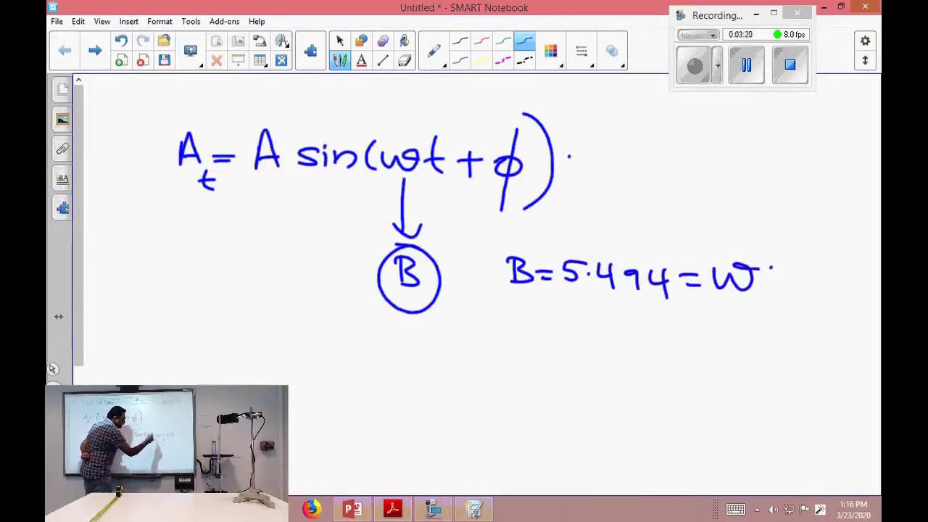
pyautogui.moveTo(575, 318); pyautogui.dragTo(578, 341)
pyautogui.moveTo(561, 316); pyautogui.dragTo(584, 313)
pyautogui.moveTo(593, 328)
pyautogui.mouseDown()
pyautogui.moveTo(620, 320)
pyautogui.moveTo(625, 346)
pyautogui.mouseUp()
pyautogui.click(625, 365)
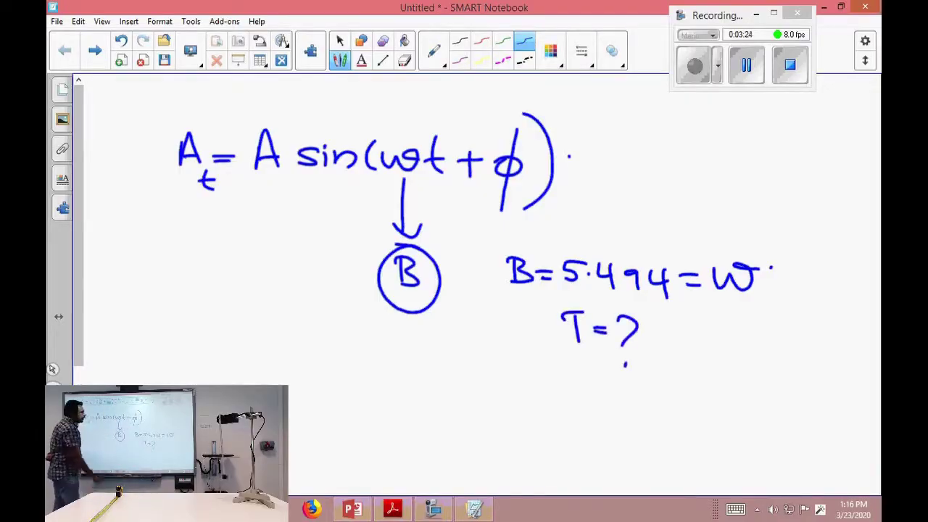
# Step: Write the relation ω = 2π/T at the left
pyautogui.moveTo(169, 265)
pyautogui.mouseDown()
pyautogui.moveTo(194, 293)
pyautogui.moveTo(200, 265)
pyautogui.mouseUp()
pyautogui.moveTo(203, 279)
pyautogui.mouseDown()
pyautogui.moveTo(223, 287)
pyautogui.moveTo(260, 277)
pyautogui.mouseUp()
pyautogui.moveTo(268, 258)
pyautogui.mouseDown()
pyautogui.moveTo(267, 279)
pyautogui.moveTo(280, 282)
pyautogui.mouseUp()
pyautogui.moveTo(258, 256); pyautogui.dragTo(286, 253)
pyautogui.moveTo(236, 293); pyautogui.dragTo(288, 292)
pyautogui.moveTo(260, 302)
pyautogui.mouseDown()
pyautogui.moveTo(260, 331)
pyautogui.moveTo(278, 302)
pyautogui.mouseUp()
# Step: Write T = 2π/ω below the ω formula
pyautogui.moveTo(174, 348); pyautogui.dragTo(207, 348)
pyautogui.moveTo(206, 371); pyautogui.dragTo(226, 370)
pyautogui.moveTo(207, 378); pyautogui.dragTo(226, 377)
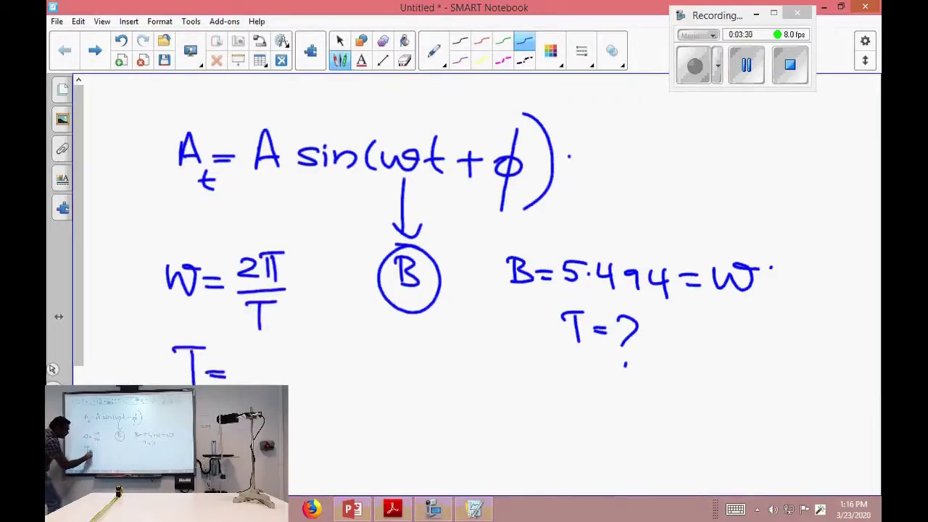
pyautogui.moveTo(266, 356); pyautogui.dragTo(271, 369)
pyautogui.moveTo(279, 346); pyautogui.dragTo(278, 370)
pyautogui.moveTo(287, 346)
pyautogui.mouseDown()
pyautogui.moveTo(288, 370)
pyautogui.moveTo(295, 340)
pyautogui.mouseUp()
pyautogui.moveTo(243, 380)
pyautogui.mouseDown()
pyautogui.moveTo(278, 378)
pyautogui.moveTo(293, 408)
pyautogui.mouseUp()
pyautogui.moveTo(315, 371); pyautogui.dragTo(333, 370)
pyautogui.moveTo(316, 383); pyautogui.dragTo(367, 360)
# Step: Continue with = 2π/5.494 = an empty answer box linked to T = ?
pyautogui.moveTo(376, 335)
pyautogui.mouseDown()
pyautogui.moveTo(375, 359)
pyautogui.moveTo(386, 359)
pyautogui.mouseUp()
pyautogui.moveTo(365, 336); pyautogui.dragTo(397, 331)
pyautogui.moveTo(354, 378); pyautogui.dragTo(428, 377)
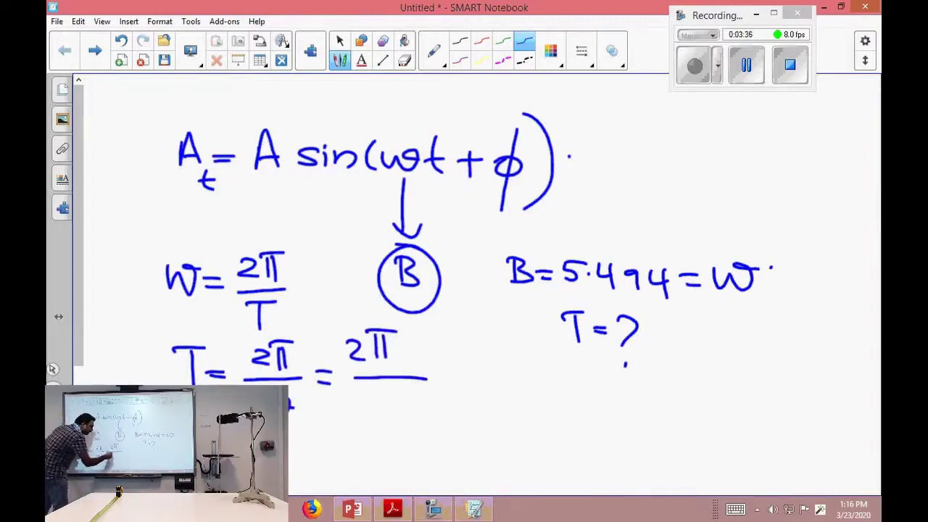
pyautogui.moveTo(368, 391)
pyautogui.mouseDown()
pyautogui.moveTo(367, 414)
pyautogui.moveTo(397, 406)
pyautogui.moveTo(408, 415)
pyautogui.mouseUp()
pyautogui.click(389, 404)
pyautogui.moveTo(423, 398)
pyautogui.mouseDown()
pyautogui.moveTo(415, 403)
pyautogui.moveTo(425, 416)
pyautogui.mouseUp()
pyautogui.moveTo(438, 392); pyautogui.dragTo(450, 406)
pyautogui.moveTo(443, 395); pyautogui.dragTo(443, 416)
pyautogui.moveTo(448, 374); pyautogui.dragTo(464, 372)
pyautogui.moveTo(451, 381); pyautogui.dragTo(467, 380)
pyautogui.moveTo(479, 345)
pyautogui.mouseDown()
pyautogui.moveTo(482, 391)
pyautogui.moveTo(525, 351)
pyautogui.mouseUp()
pyautogui.moveTo(525, 351); pyautogui.dragTo(535, 400)
pyautogui.moveTo(537, 374); pyautogui.dragTo(625, 386)
pyautogui.moveTo(615, 412); pyautogui.dragTo(622, 403)
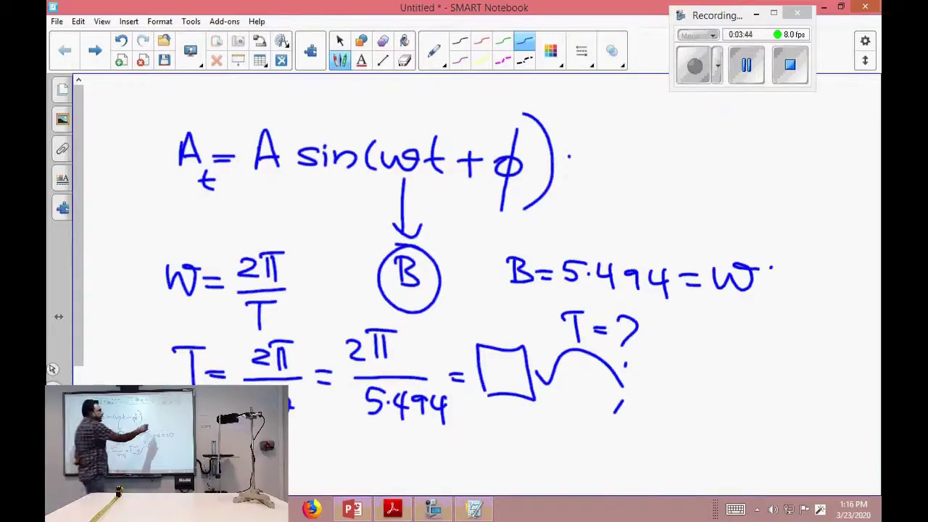
# Step: Draw a table grid with columns headed l, T and T²
pyautogui.moveTo(691, 103); pyautogui.dragTo(695, 258)
pyautogui.moveTo(604, 155); pyautogui.dragTo(770, 151)
pyautogui.moveTo(660, 109); pyautogui.dragTo(655, 148)
pyautogui.moveTo(701, 116); pyautogui.dragTo(724, 114)
pyautogui.moveTo(718, 115)
pyautogui.mouseDown()
pyautogui.moveTo(719, 145)
pyautogui.moveTo(737, 112)
pyautogui.moveTo(748, 235)
pyautogui.mouseUp()
pyautogui.moveTo(787, 111); pyautogui.dragTo(785, 151)
pyautogui.moveTo(764, 122); pyautogui.dragTo(824, 112)
# Step: Add placeholder marks under l and T and rule another row line across the table
pyautogui.click(657, 171)
pyautogui.click(710, 171)
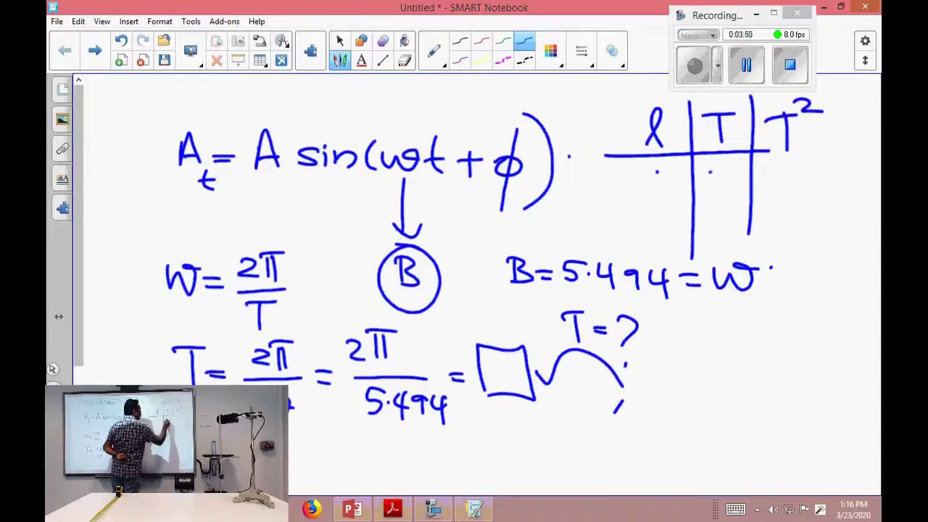
pyautogui.moveTo(602, 194); pyautogui.dragTo(798, 192)
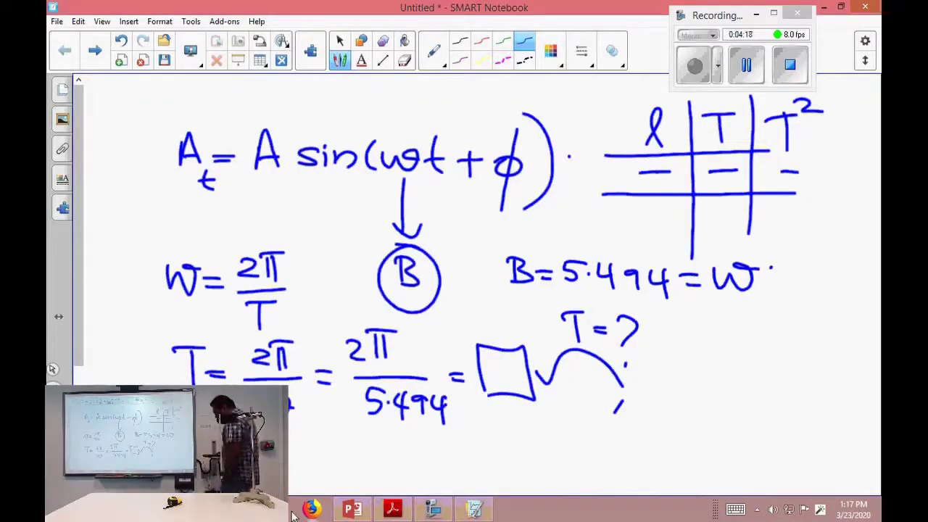
pyautogui.click(459, 511)
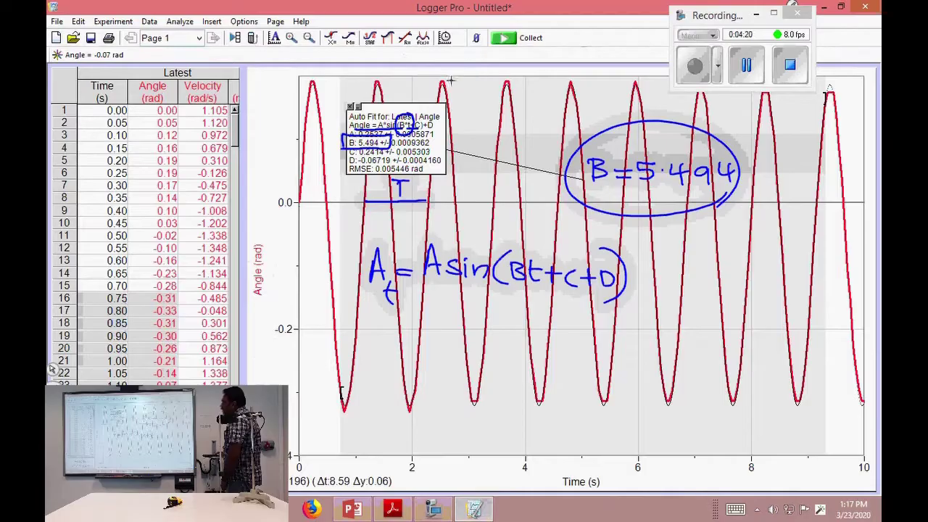
# Step: Store the latest run via Experiment > Store Latest Run and collect a new pendulum run
pyautogui.click(113, 21)
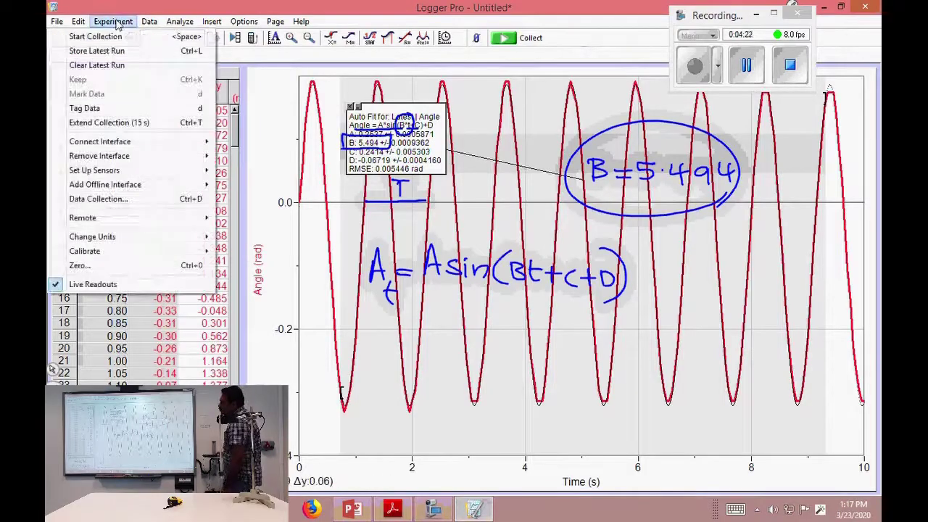
pyautogui.click(114, 52)
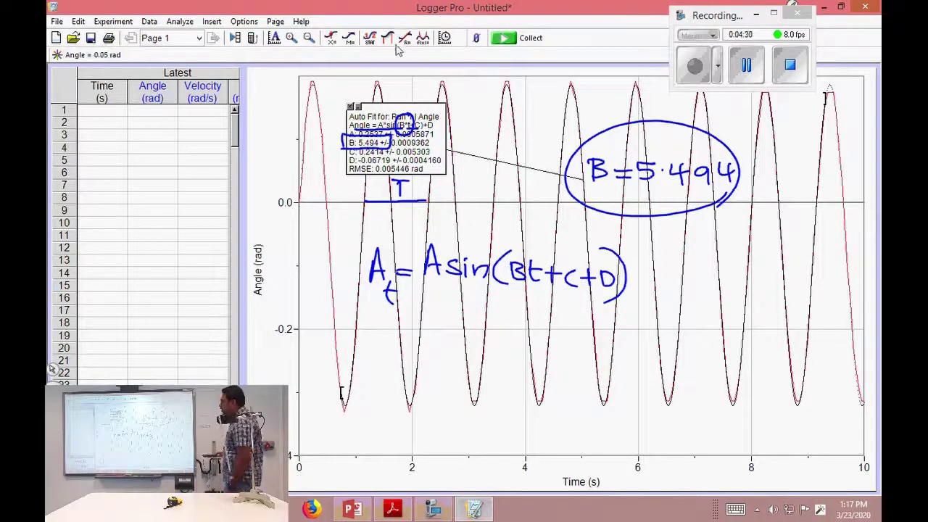
pyautogui.click(504, 39)
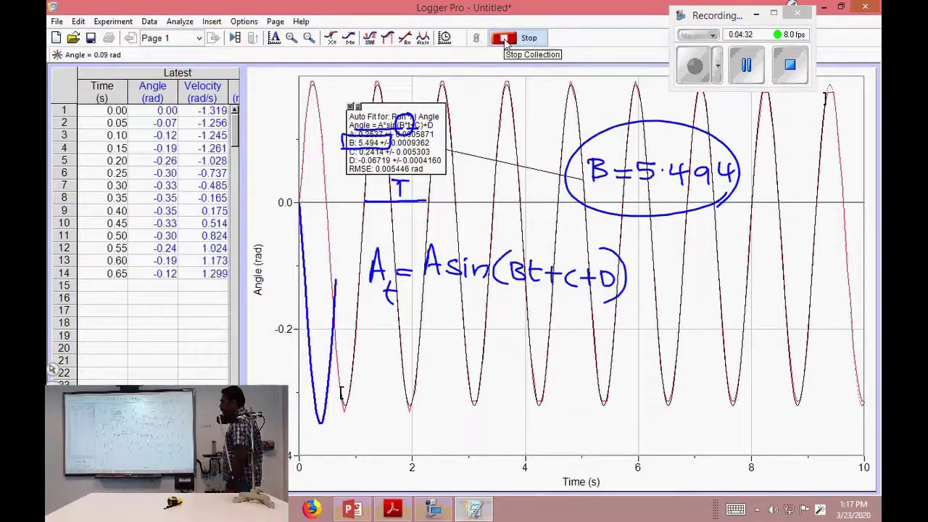